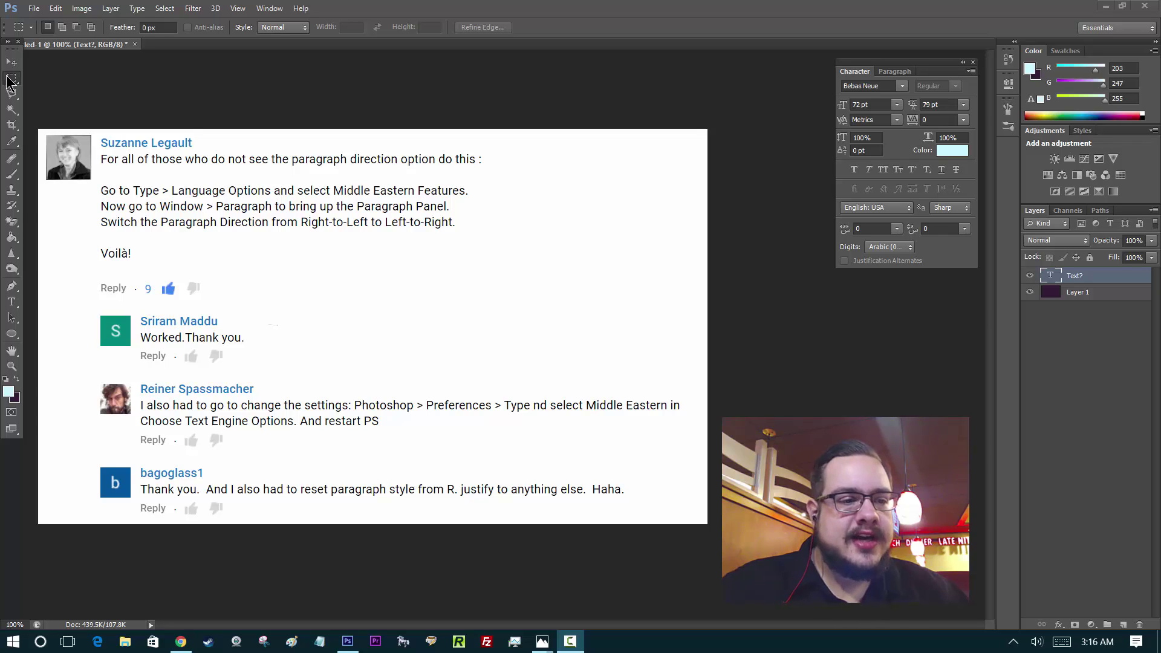
- Enter the light blue type layer and select the leading '?' character
{"action": "left_click", "coordinate": [11, 304]}
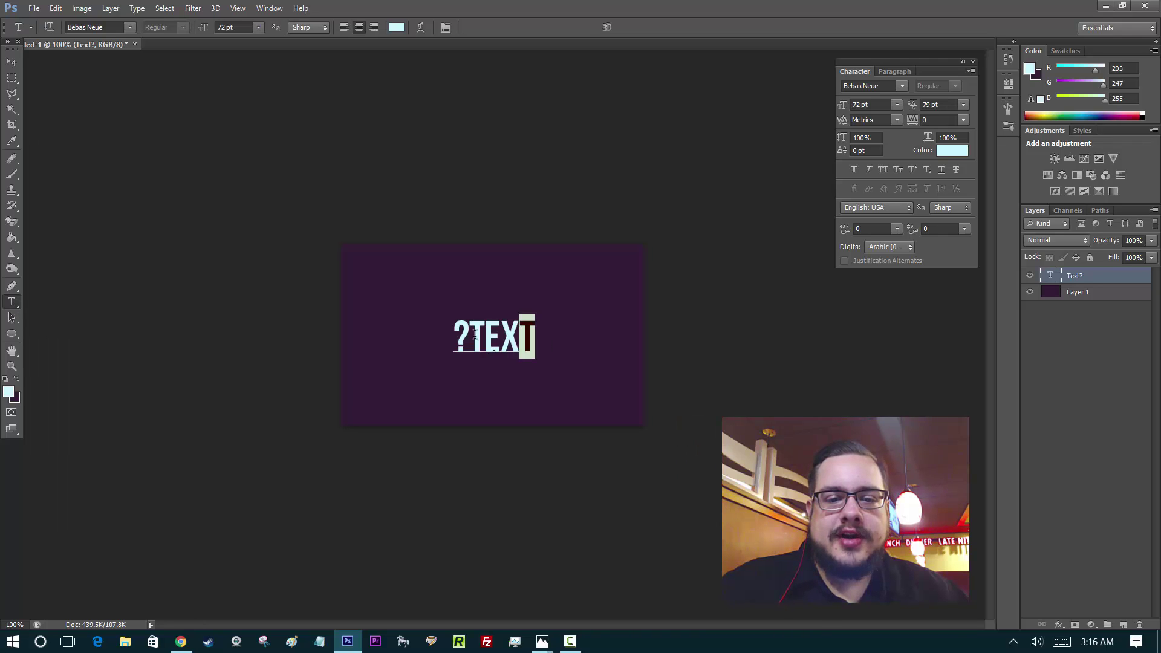
{"action": "left_click_drag", "start_coordinate": [453, 338], "coordinate": [471, 337]}
{"action": "left_click", "coordinate": [472, 338]}
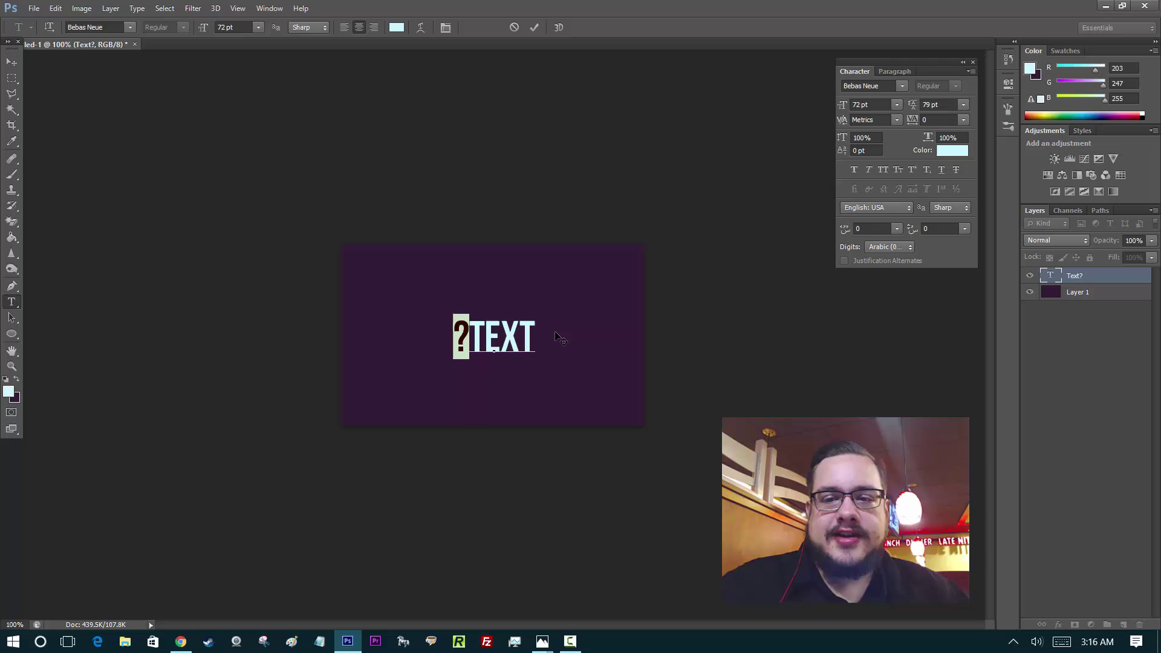
- Set the paragraph direction to Left-To-Right so the word reads 'TEXT?'
{"action": "left_click", "coordinate": [885, 71]}
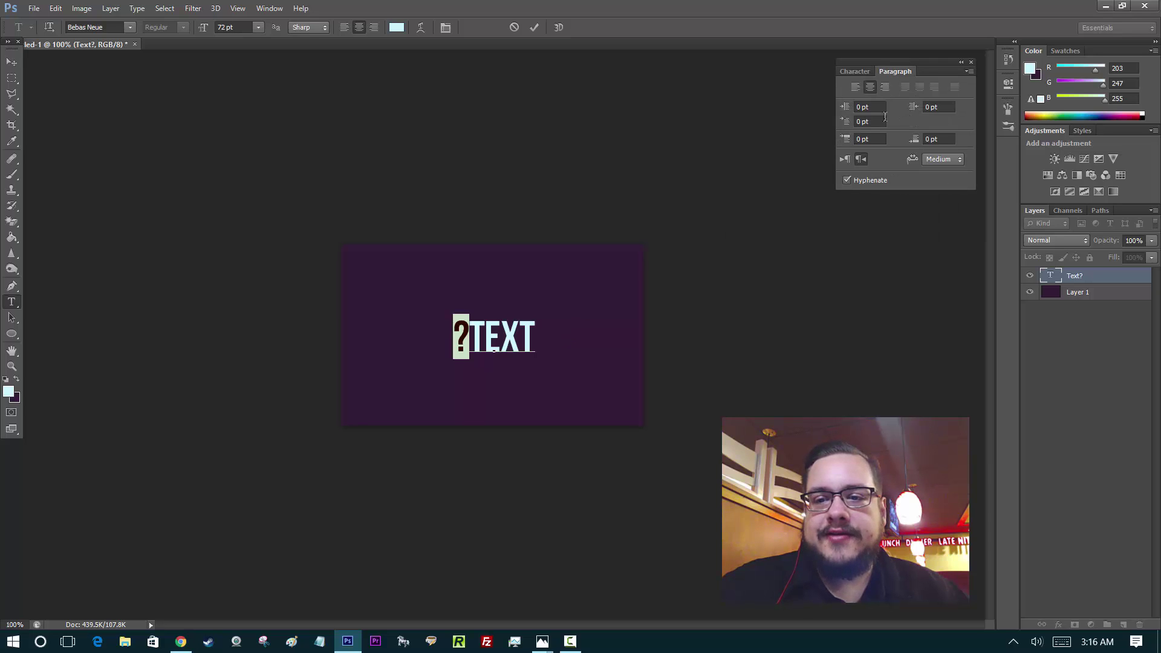
{"action": "left_click", "coordinate": [848, 158]}
{"action": "key", "text": "Right"}
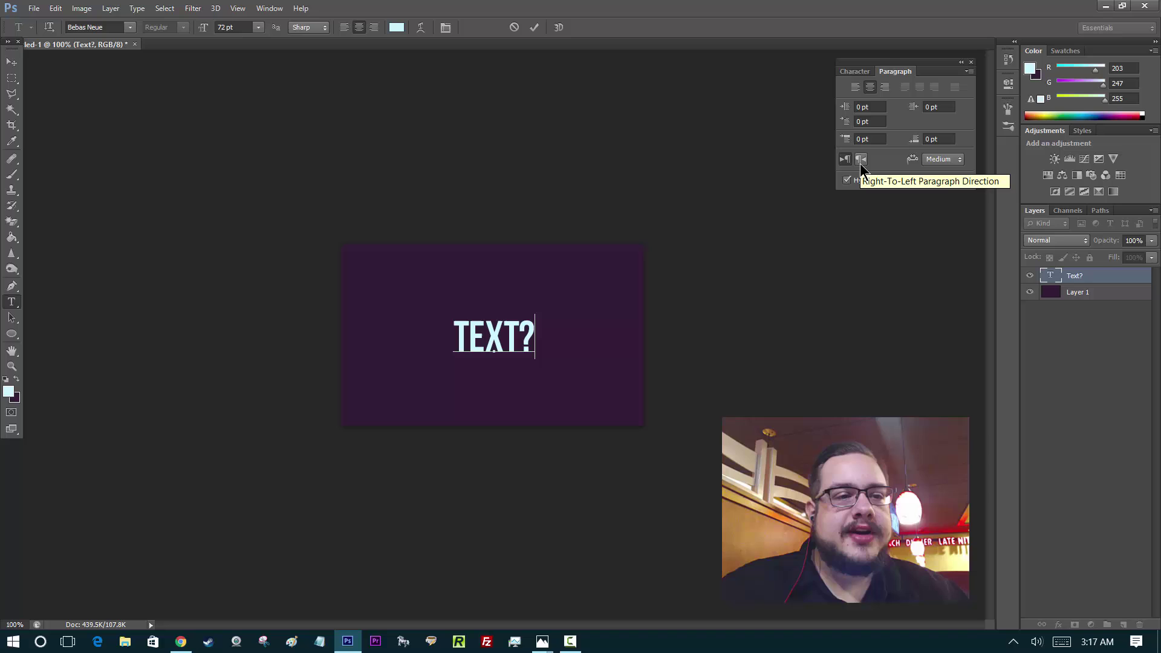
- Commit the edit and switch type language options to Default Features
{"action": "left_click", "coordinate": [12, 61]}
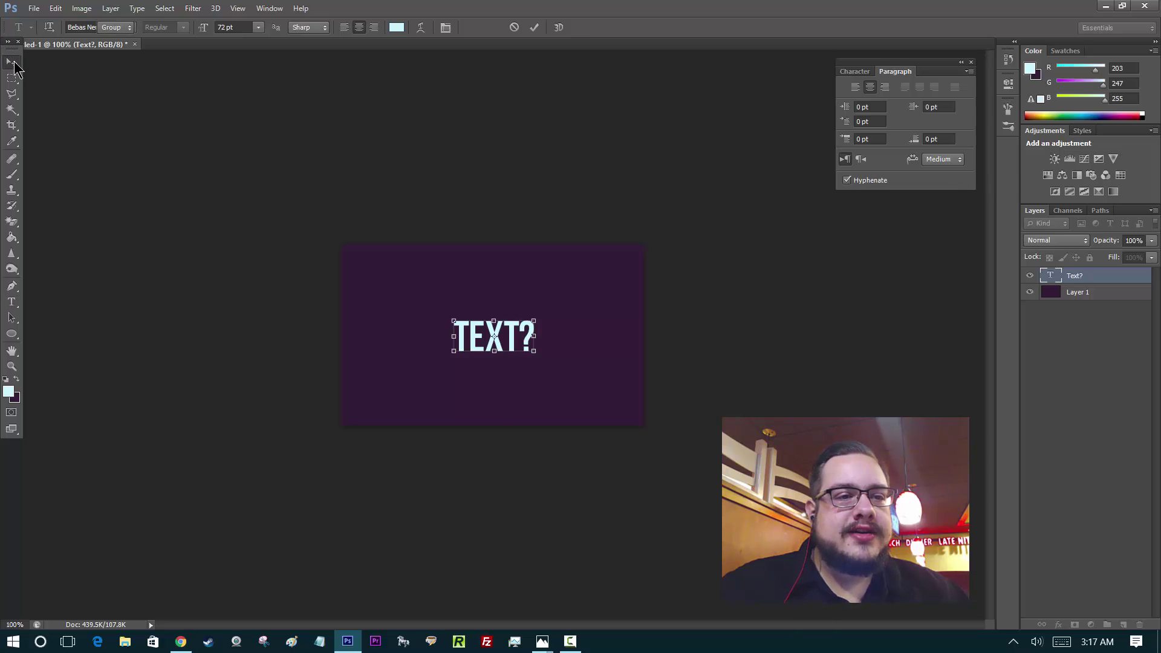
{"action": "left_click", "coordinate": [75, 15]}
{"action": "mouse_move", "coordinate": [89, 306]}
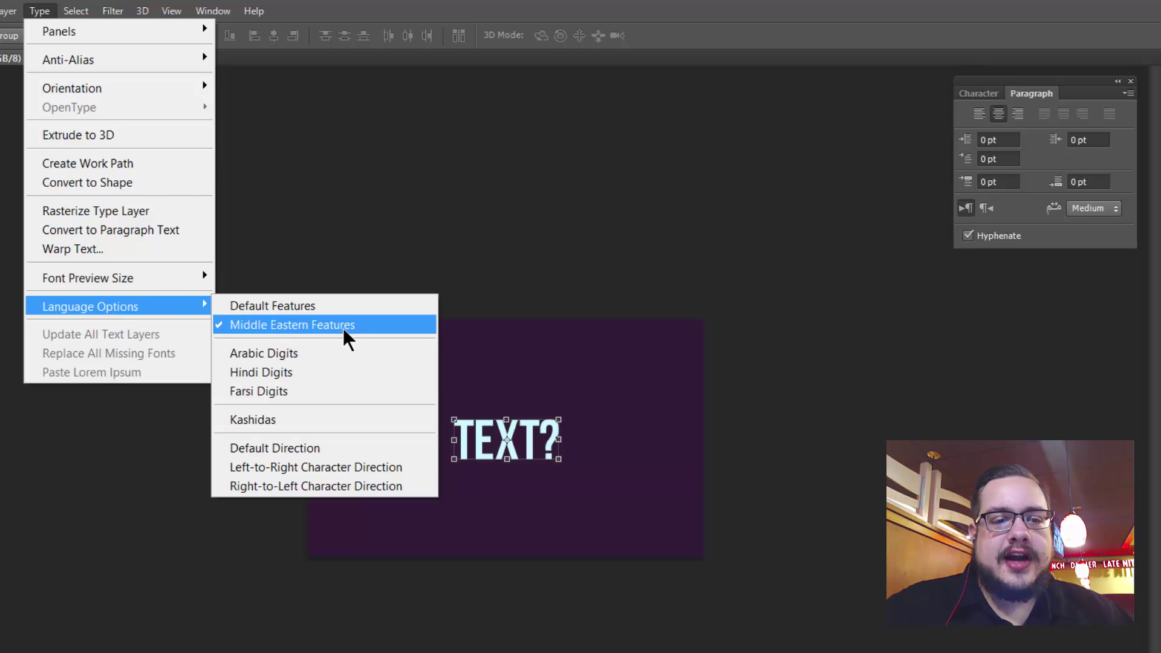
{"action": "left_click", "coordinate": [277, 306]}
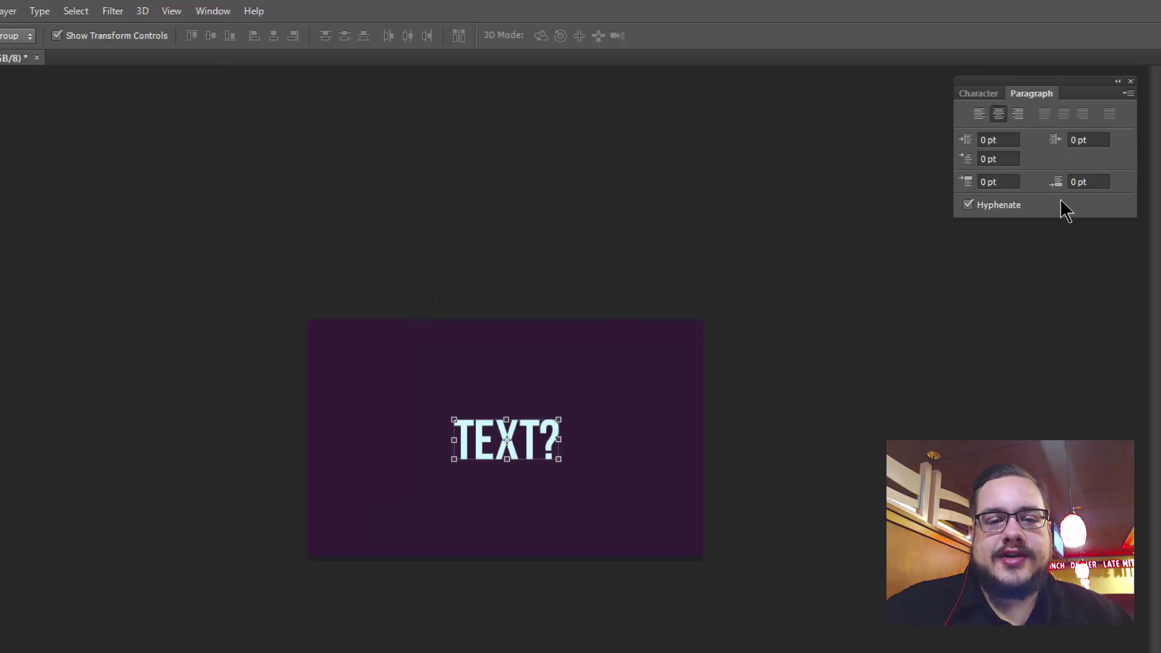
{"action": "left_click", "coordinate": [7, 11]}
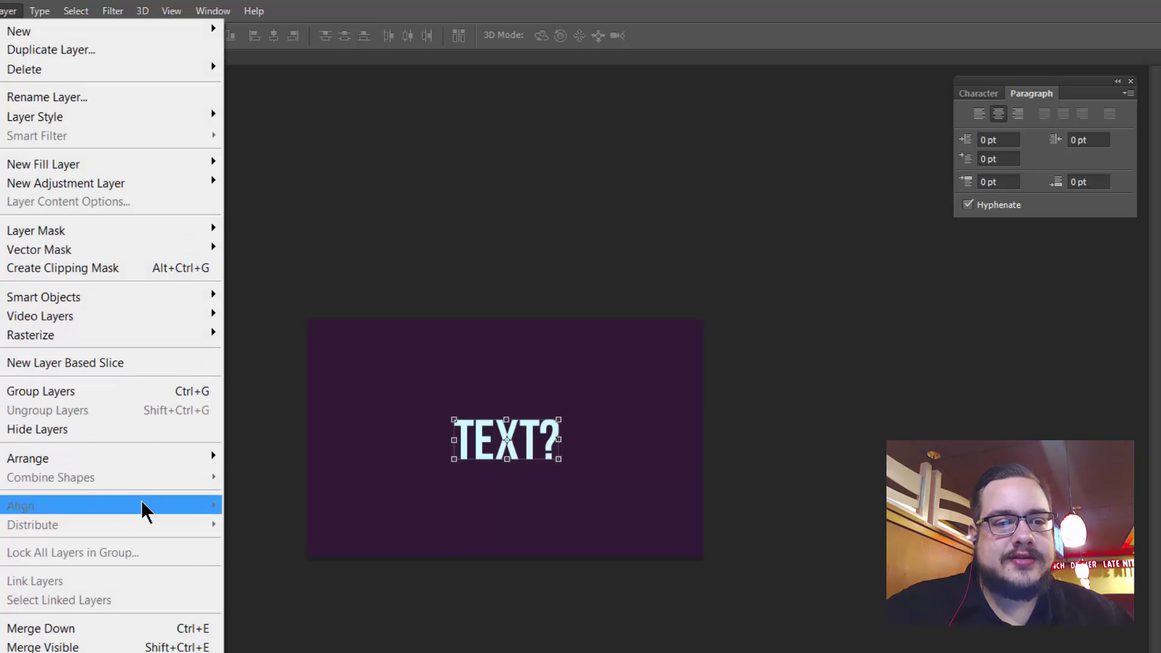
{"action": "mouse_move", "coordinate": [39, 11]}
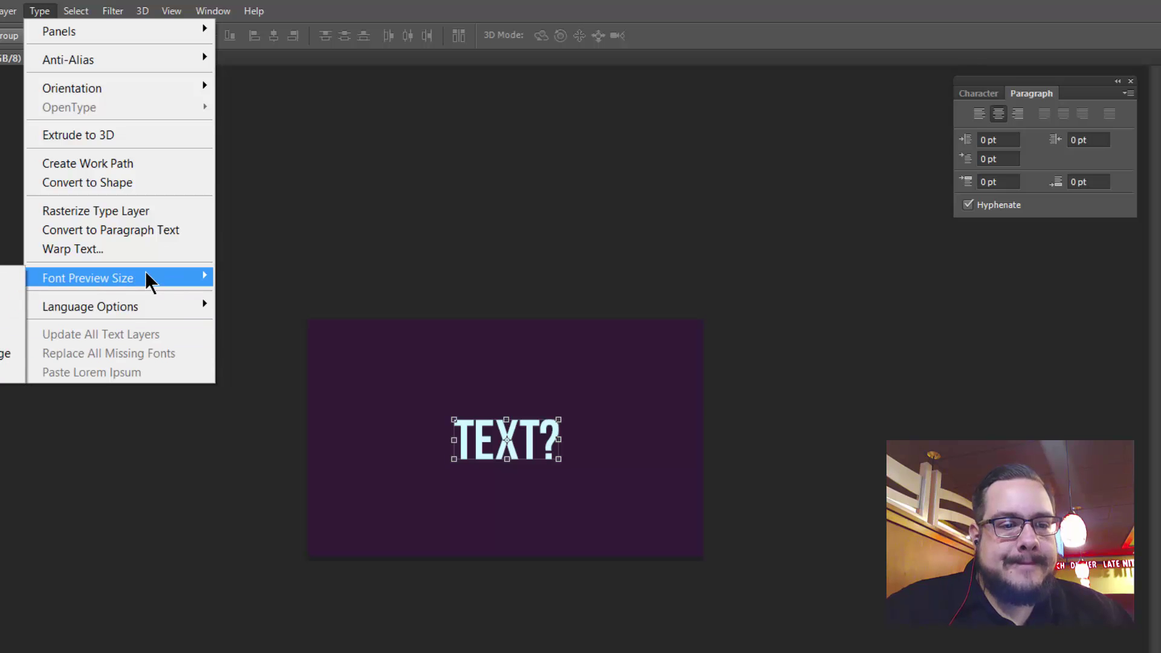
- Re-enable Middle Eastern Features and toggle paragraph direction right-to-left, then back to left-to-right
{"action": "left_click", "coordinate": [296, 326]}
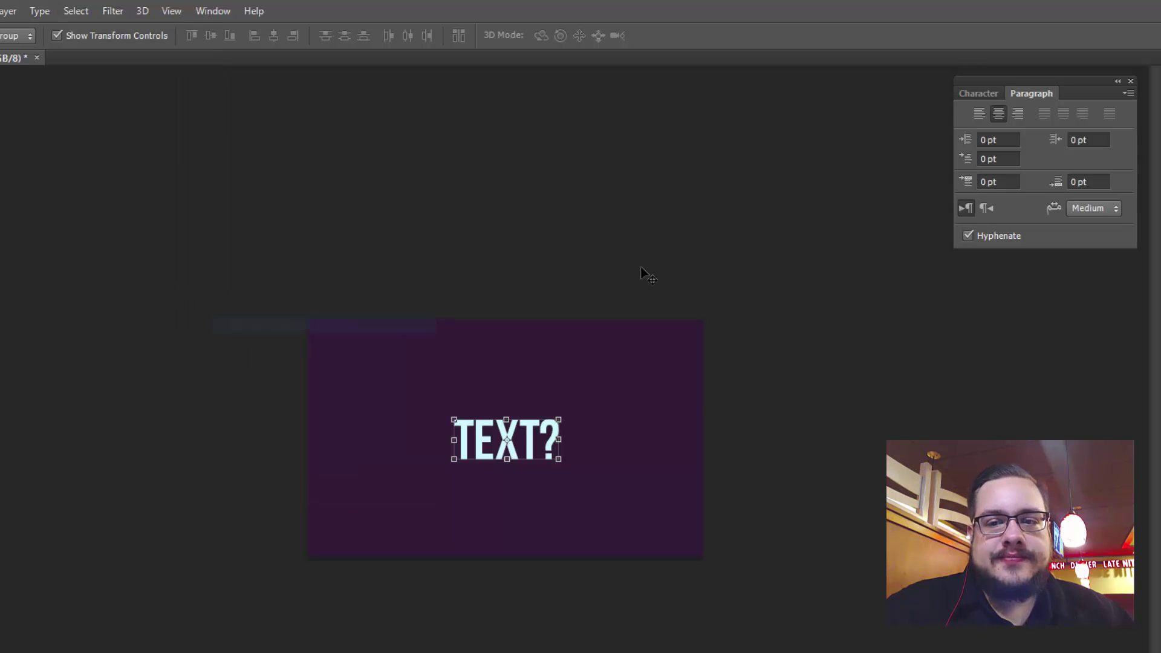
{"action": "left_click", "coordinate": [987, 209]}
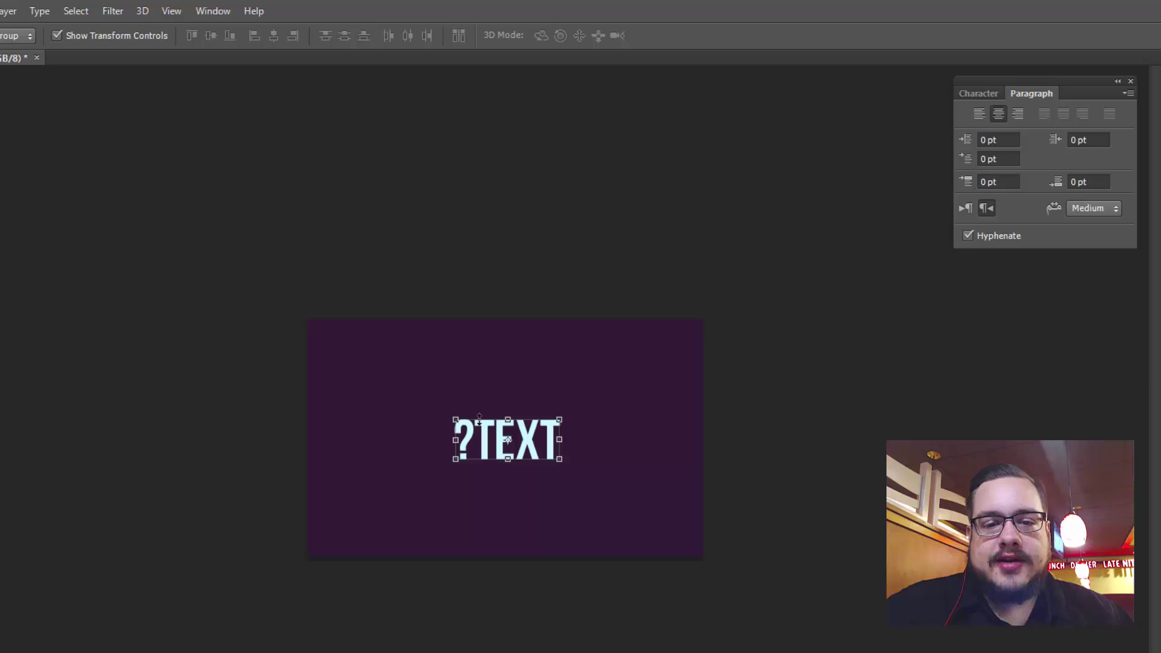
{"action": "left_click", "coordinate": [965, 209]}
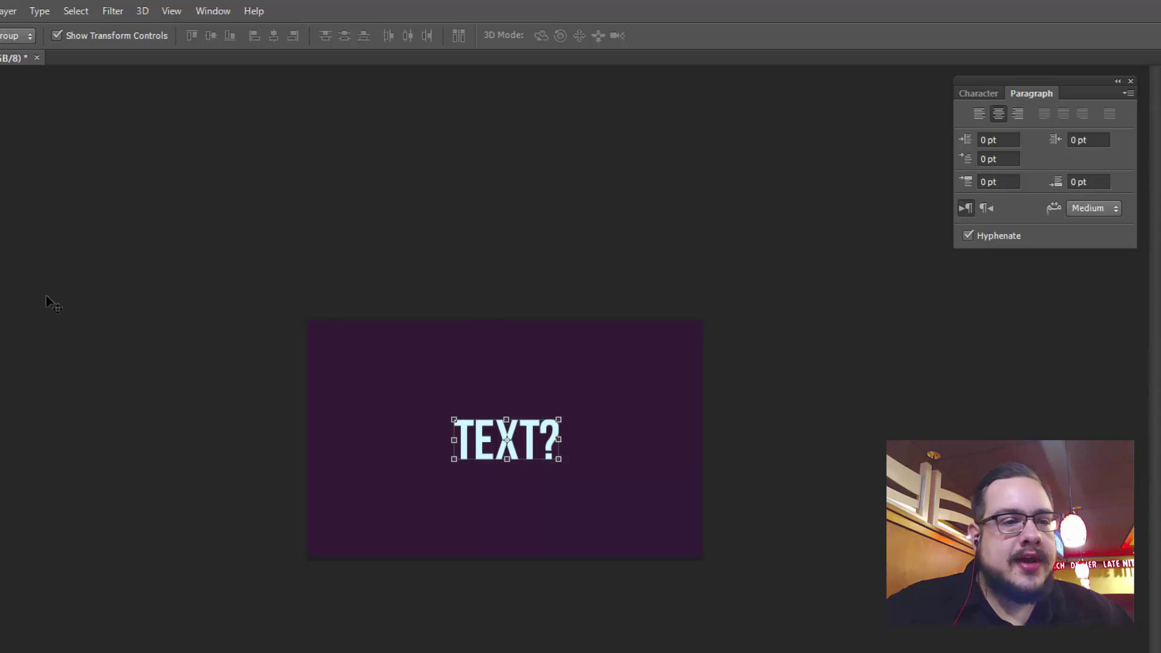
- Return type language options to Default Features, keeping the word as 'TEXT?'
{"action": "left_click", "coordinate": [6, 11]}
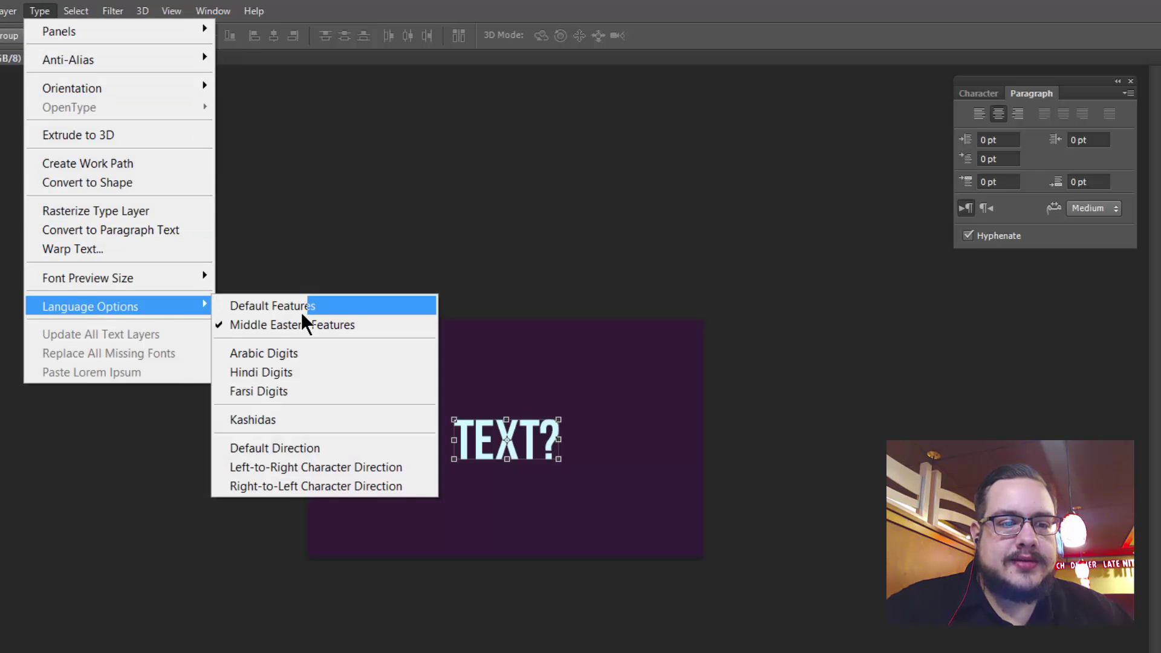
{"action": "left_click", "coordinate": [304, 313]}
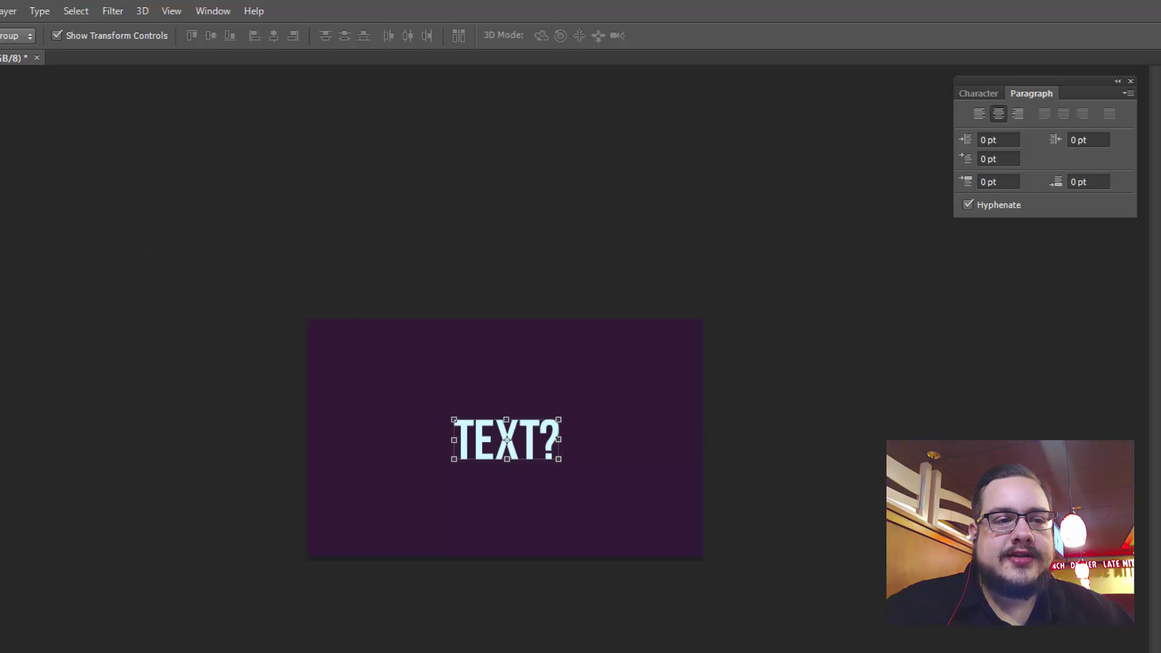
{"action": "key", "text": "m"}
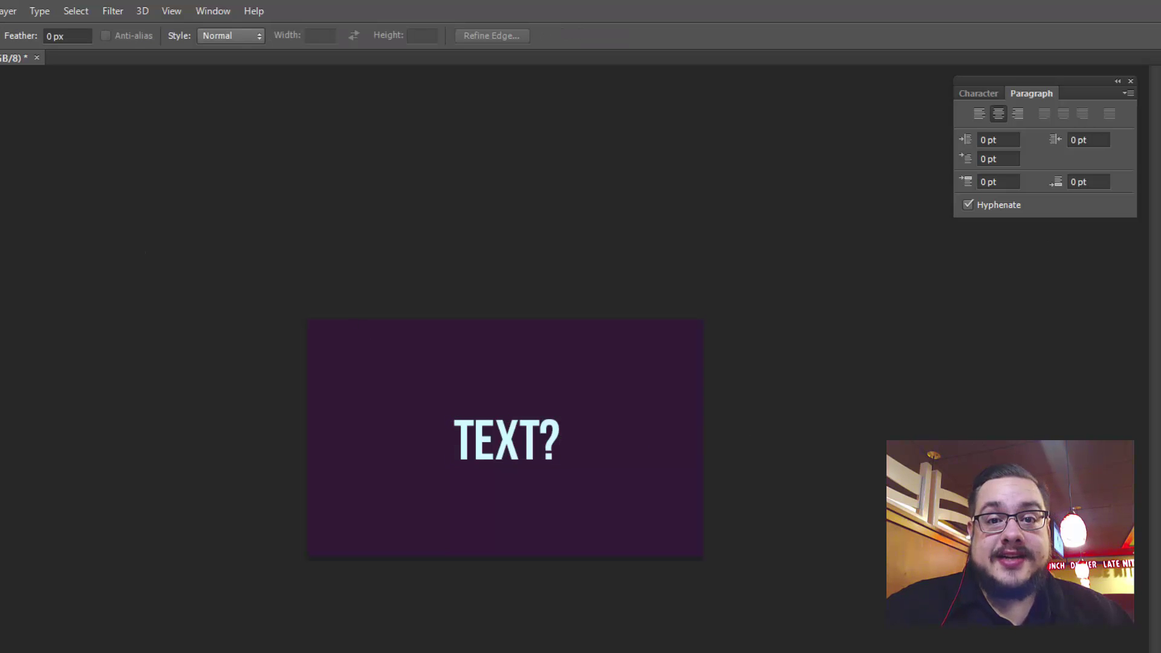